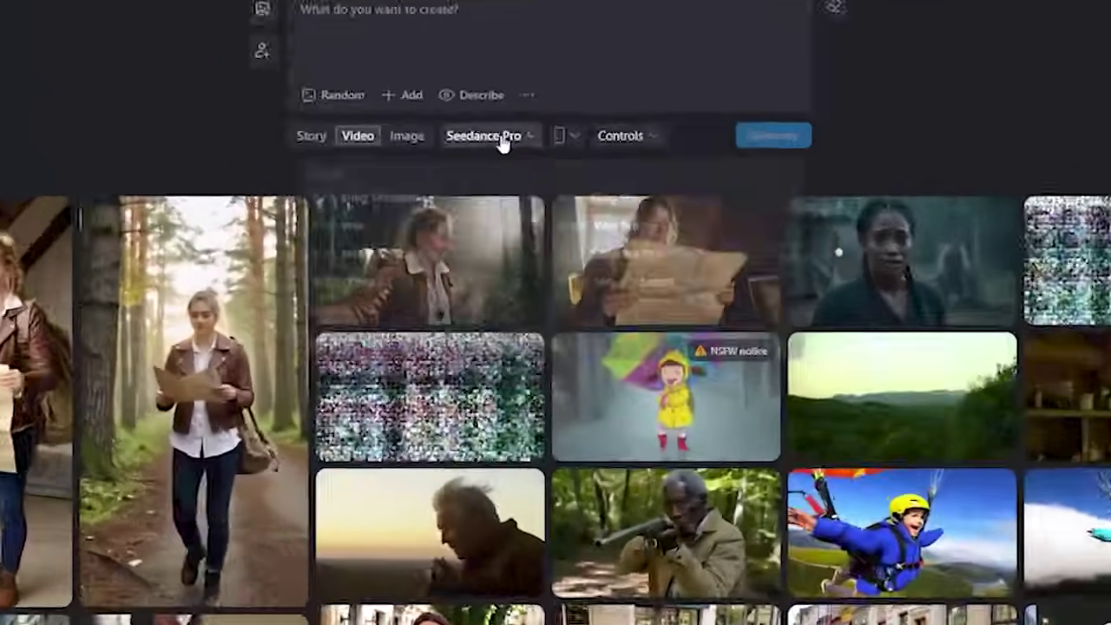
# Change the video model from Seedance Pro to Veo 3 + Sound
pyautogui.click(512, 186)
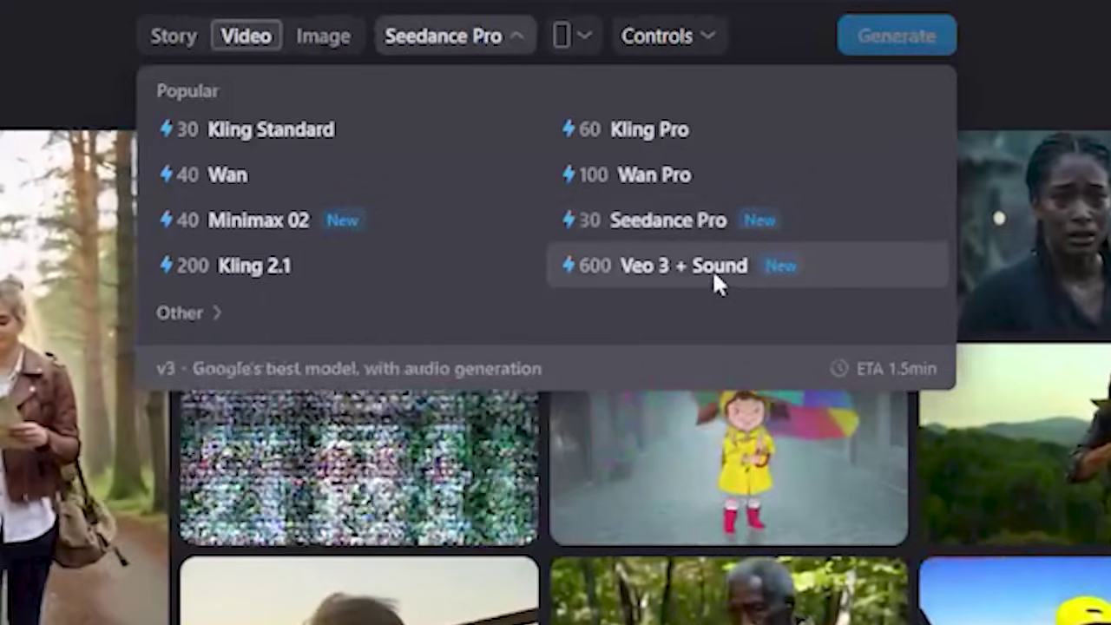
pyautogui.click(712, 269)
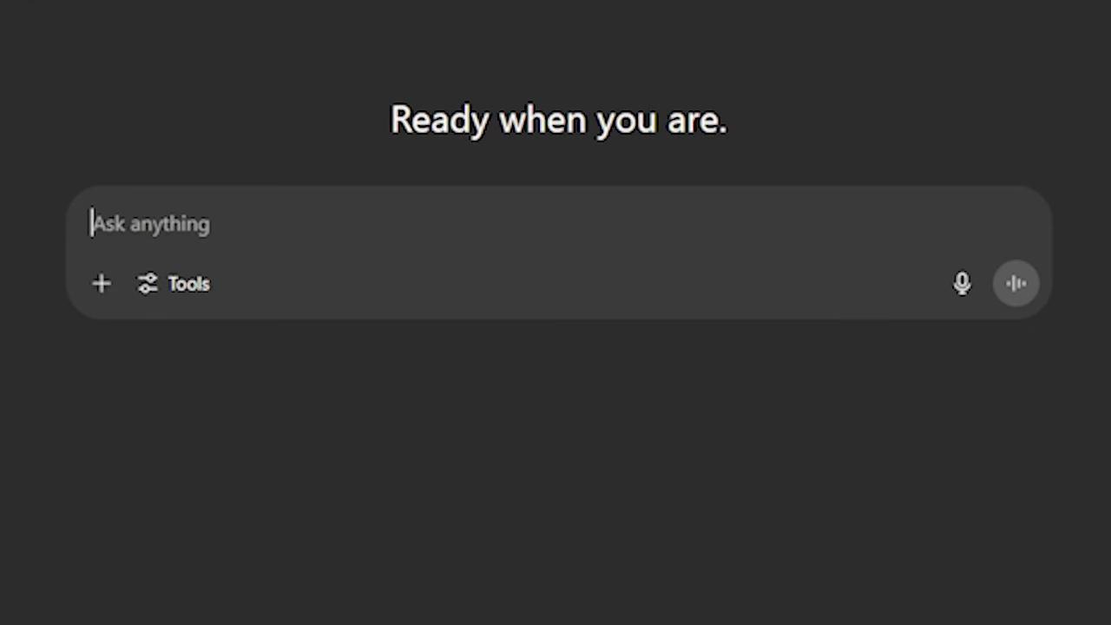
# Send ChatGPT the pasted Vlog Prompt Generator Template request, completing its last word
pyautogui.hotkey('ctrl', 'v')
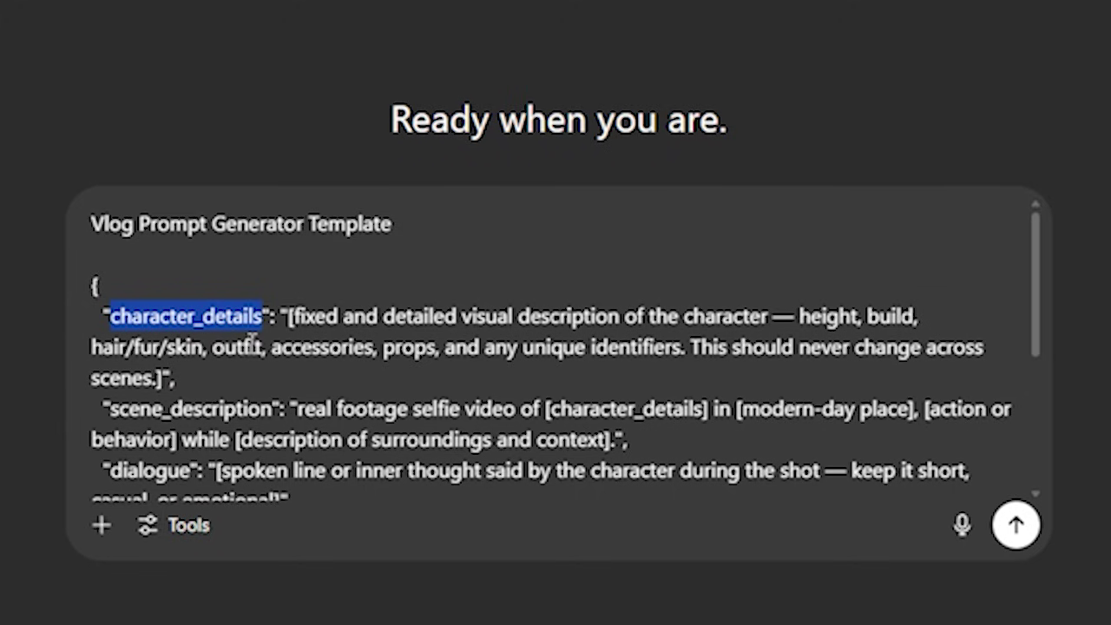
pyautogui.scroll(-2, 241, 369)
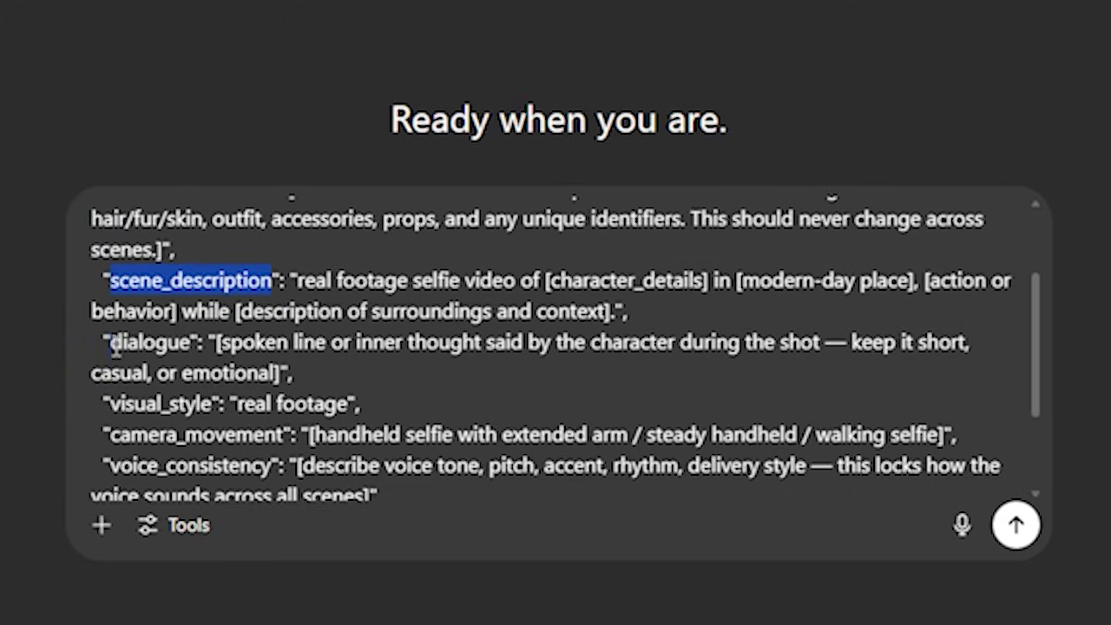
pyautogui.scroll(-2, 239, 434)
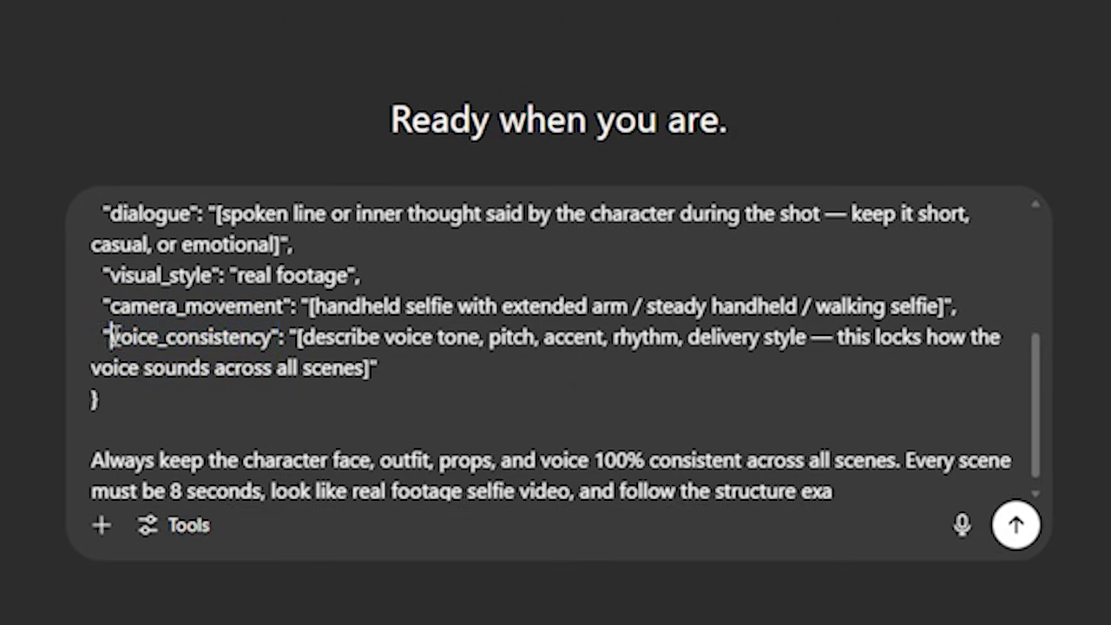
pyautogui.write('ctly')
pyautogui.click(1012, 526)
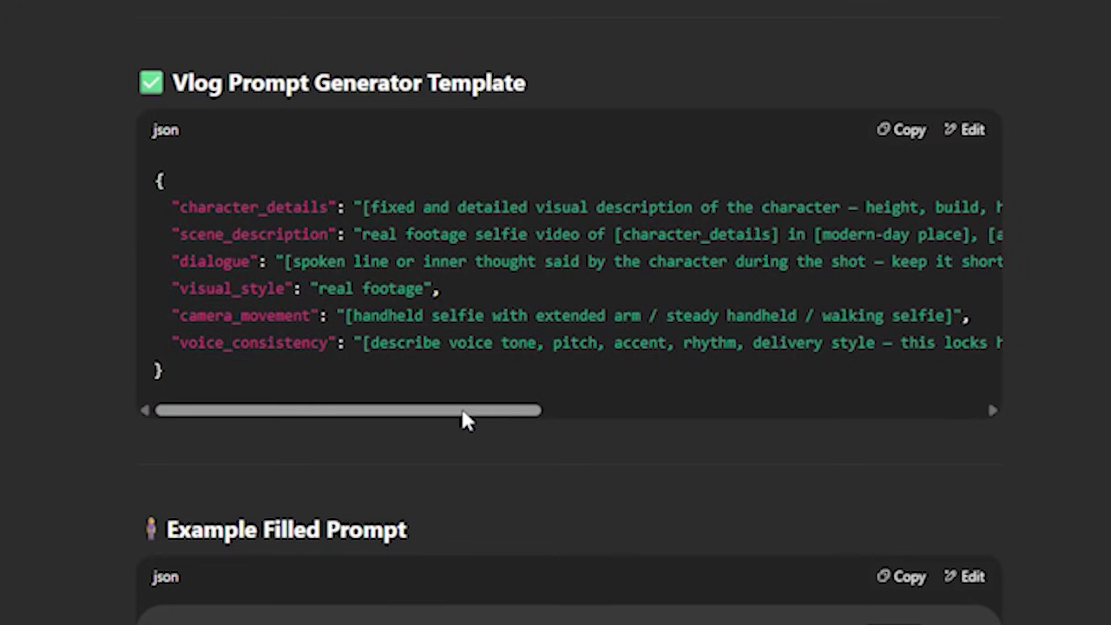
# Request a scene-by-scene prompt set for the 22-year-old woman's lost-ship jungle quest and review Scenes 1–8
pyautogui.moveTo(465, 415); pyautogui.dragTo(396, 411)
pyautogui.scroll(-5, 347, 205)
pyautogui.scroll(1, 350, 213)
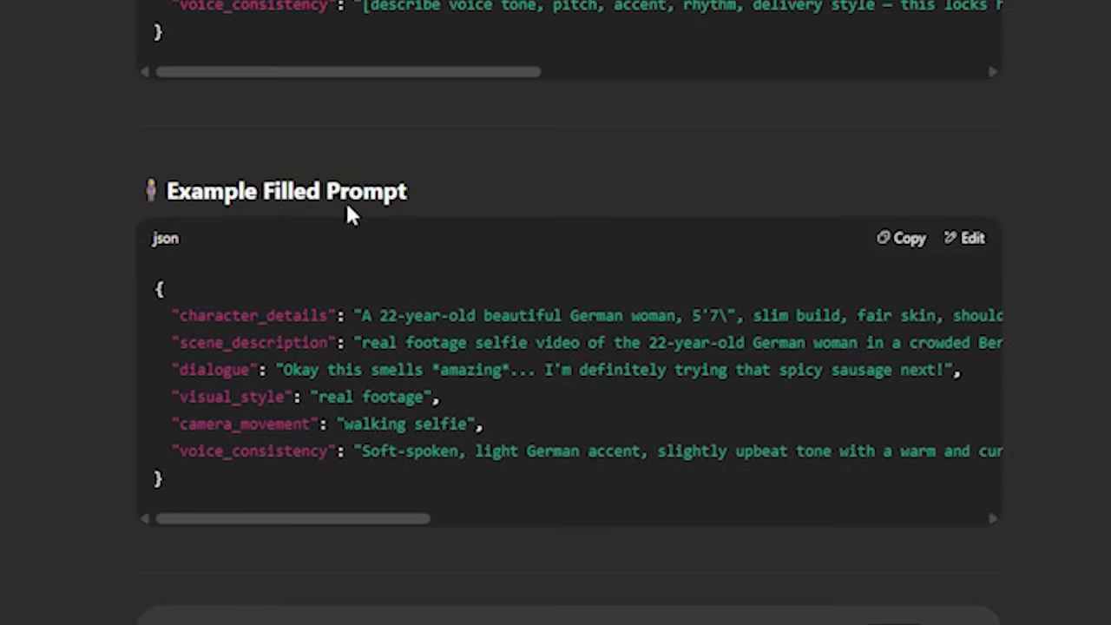
pyautogui.scroll(-1, 499, 365)
pyautogui.moveTo(317, 414); pyautogui.dragTo(334, 417)
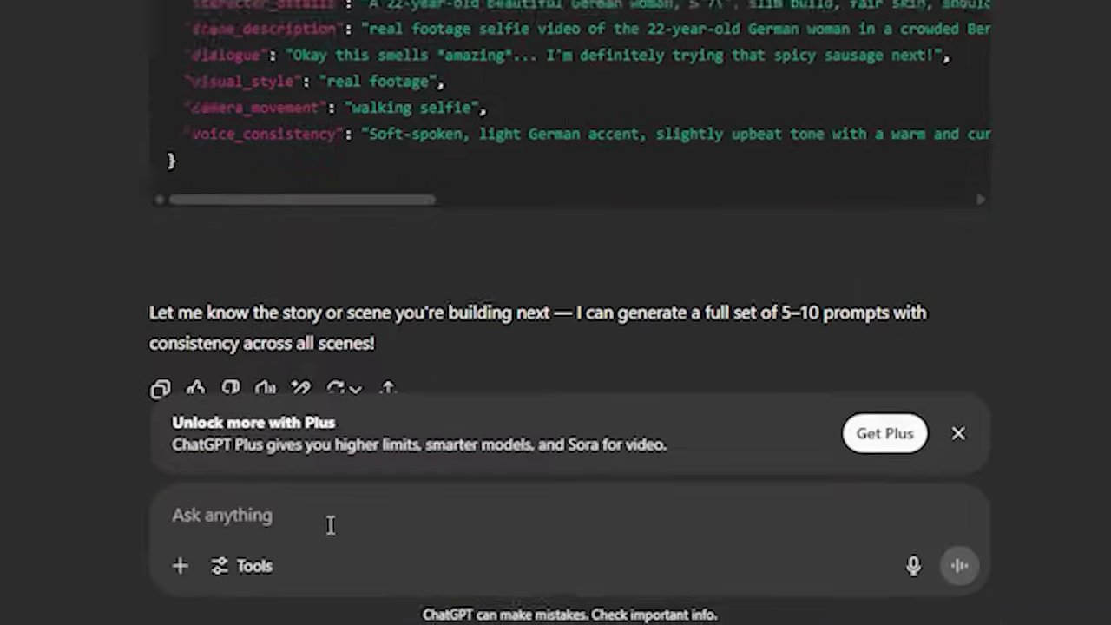
pyautogui.write('g')
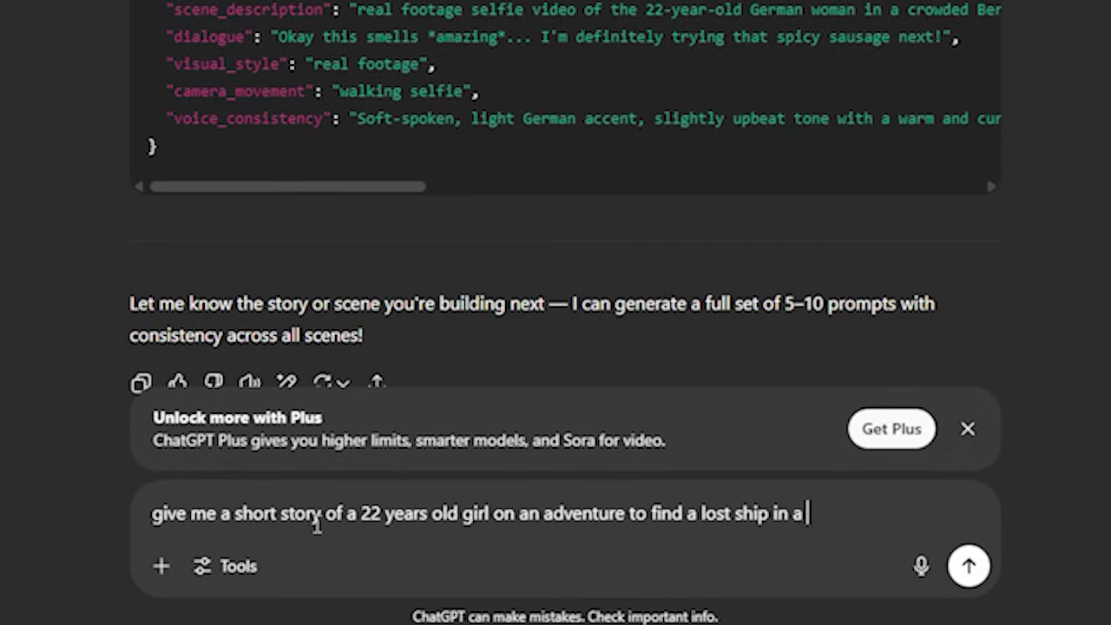
pyautogui.write('pt f')
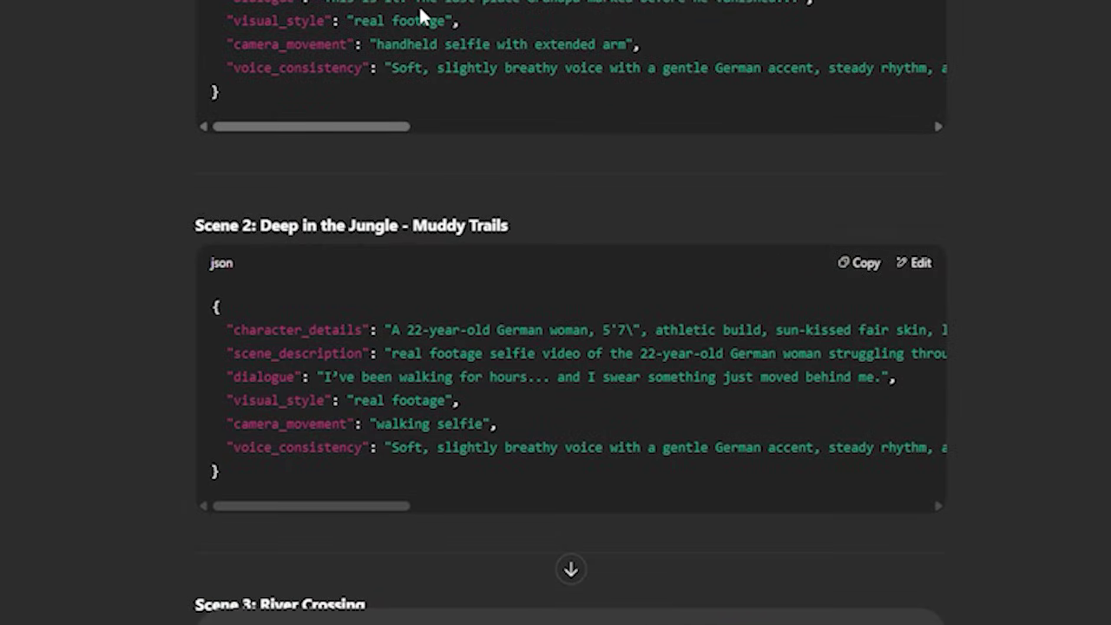
pyautogui.scroll(-8, 408, 85)
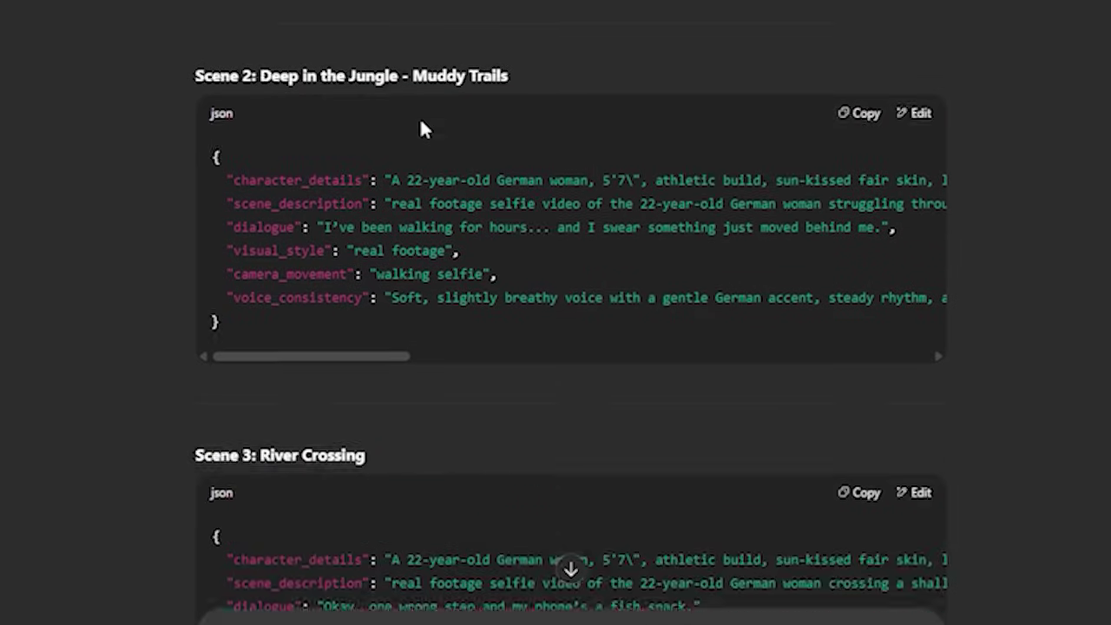
pyautogui.scroll(-11, 421, 128)
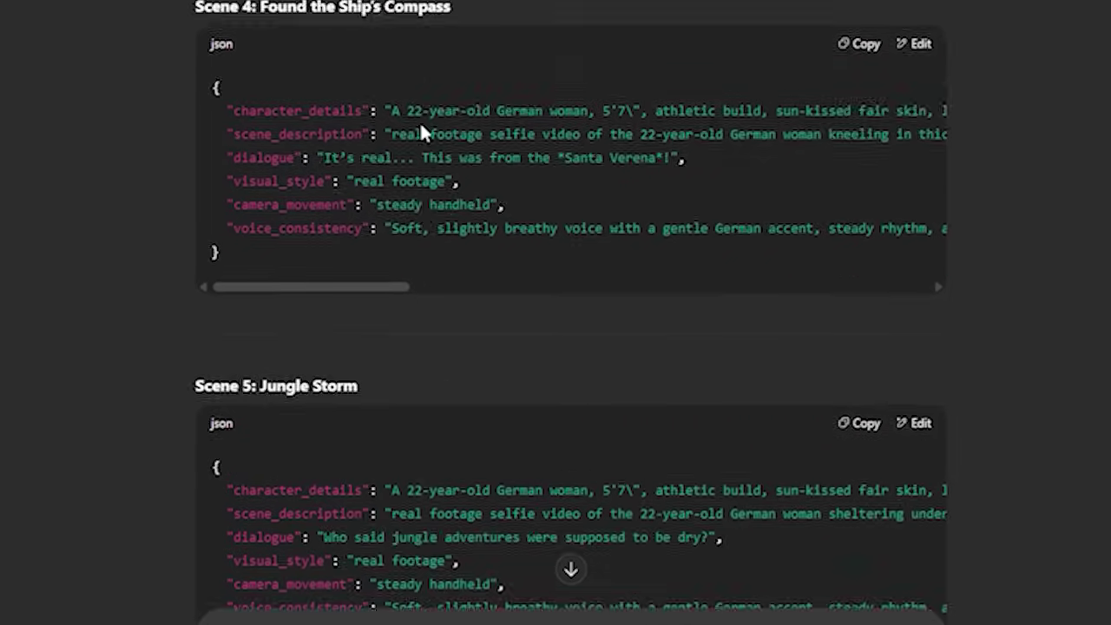
pyautogui.scroll(-3, 421, 131)
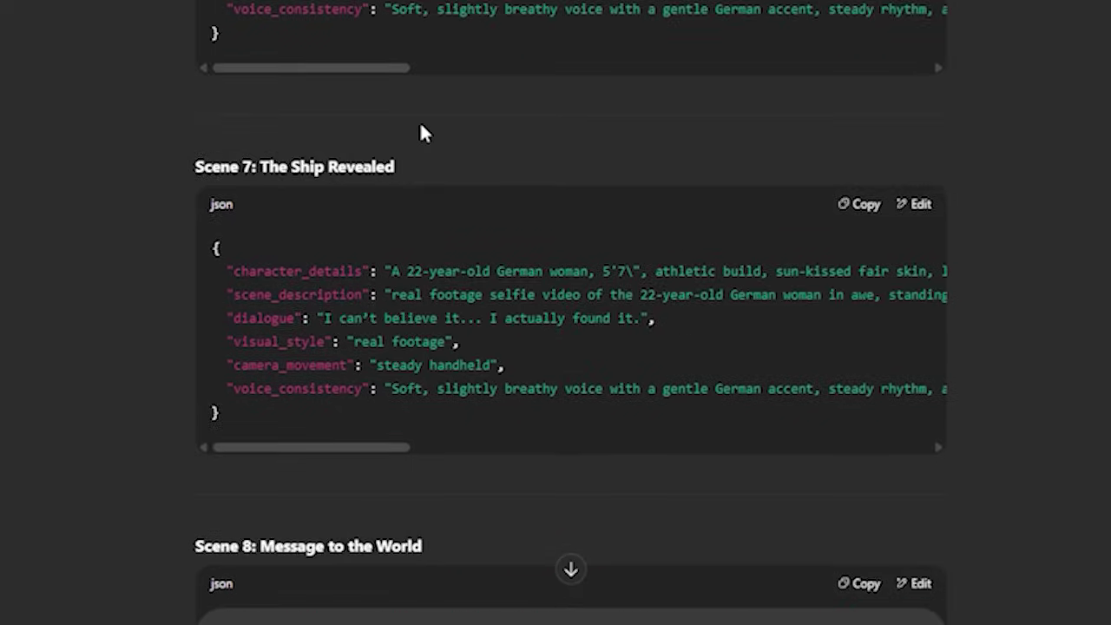
pyautogui.scroll(18, 430, 143)
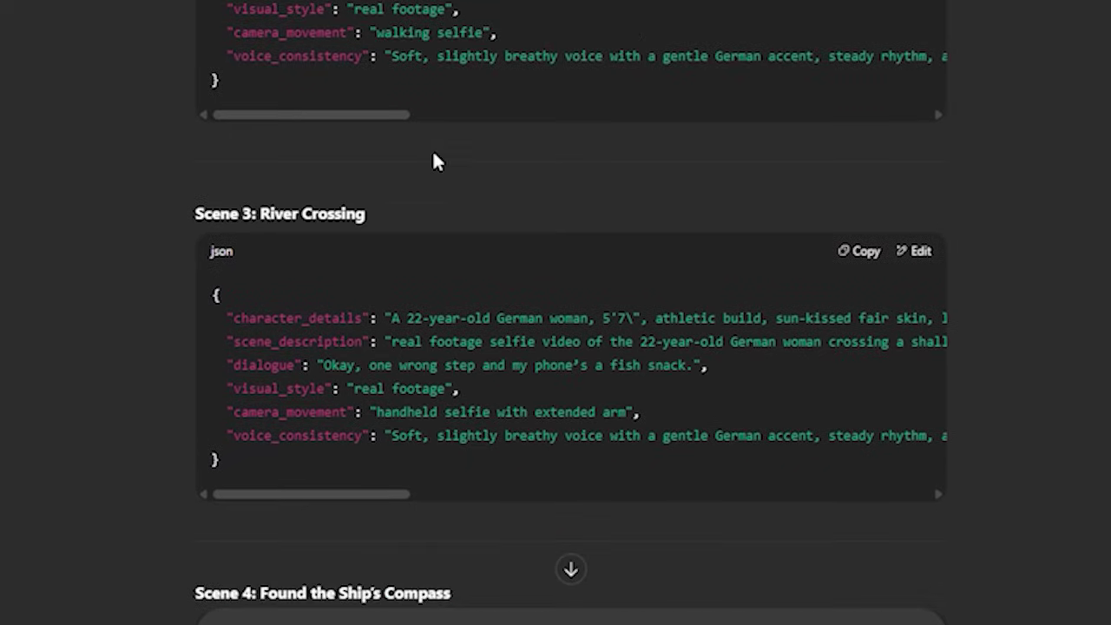
pyautogui.scroll(7, 434, 159)
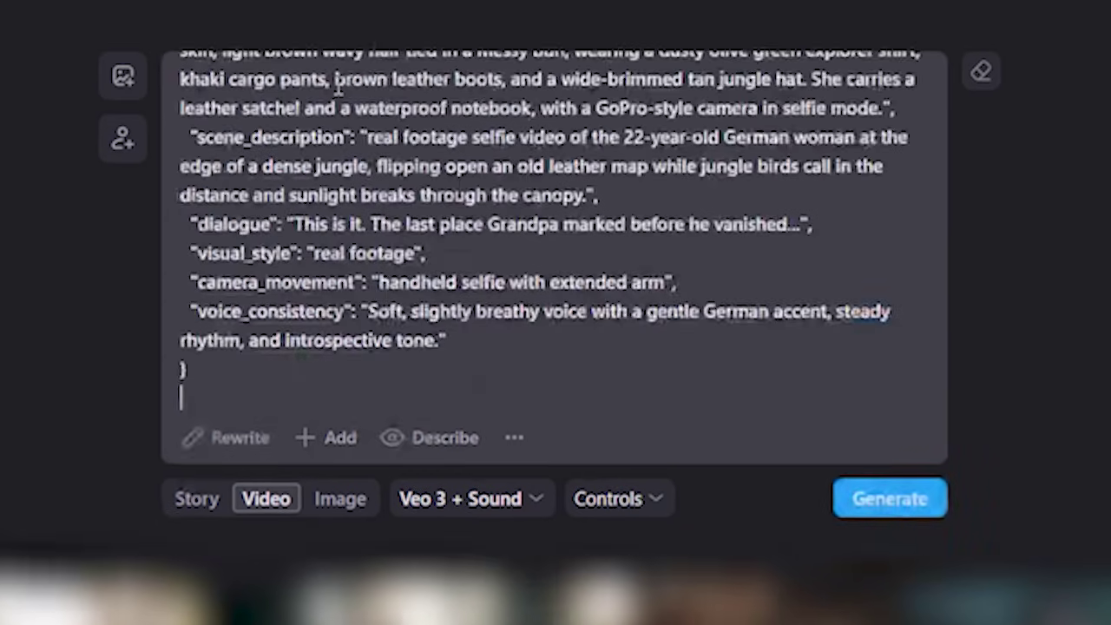
# Generate the Scene 1 jungle-edge clip with Veo 3 + Sound
pyautogui.scroll(2, 332, 272)
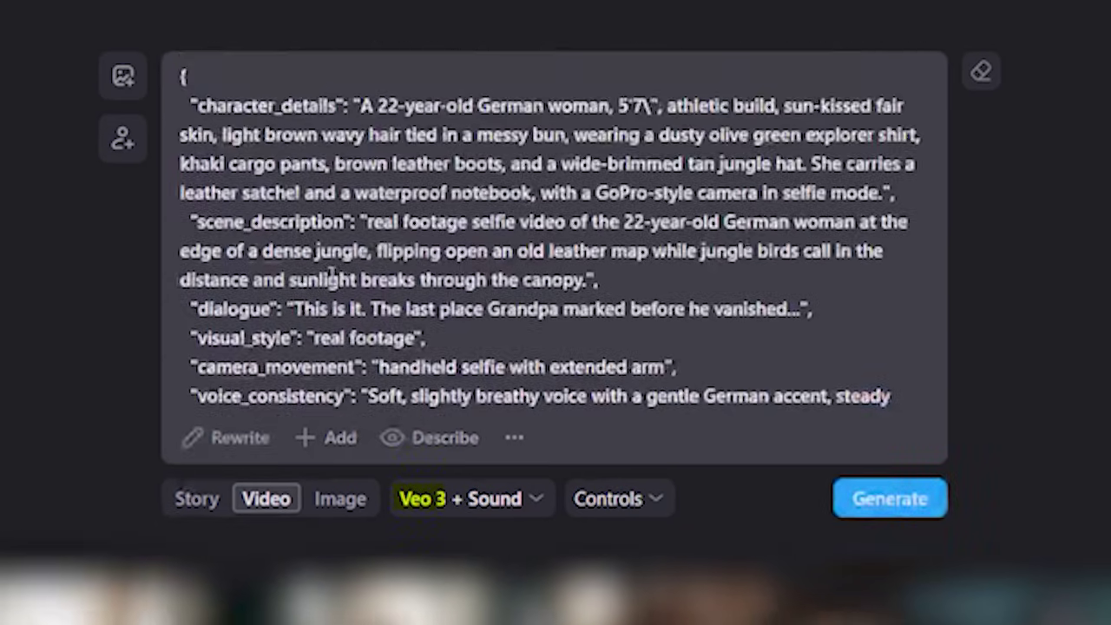
pyautogui.click(871, 498)
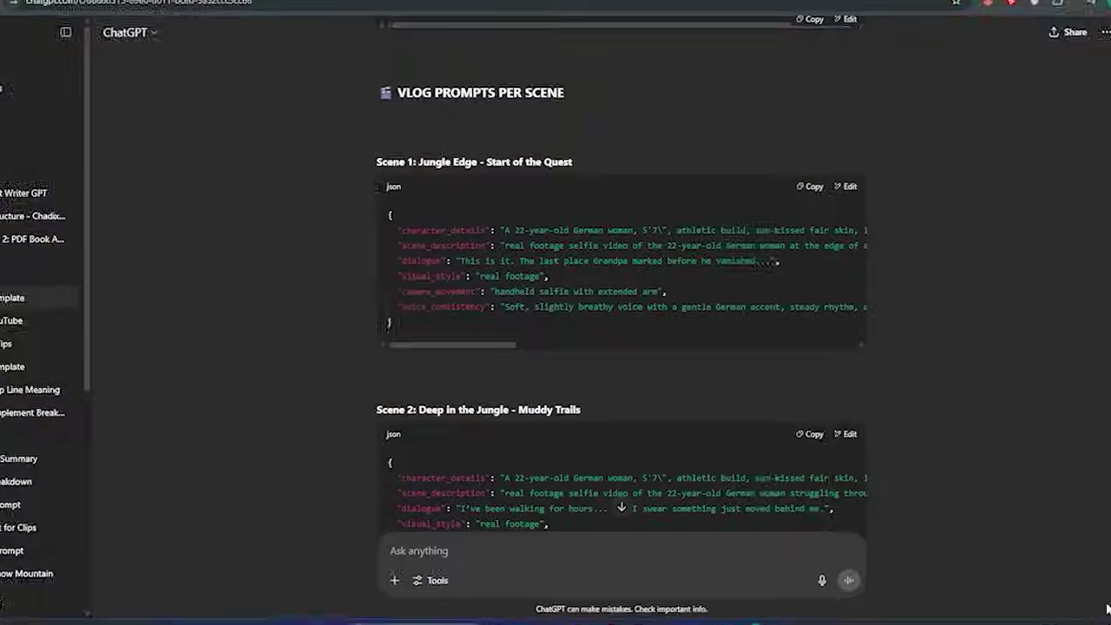
# Paste the Scene 2 muddy-trail JSON prompt and generate the second clip
pyautogui.scroll(-5, 558, 290)
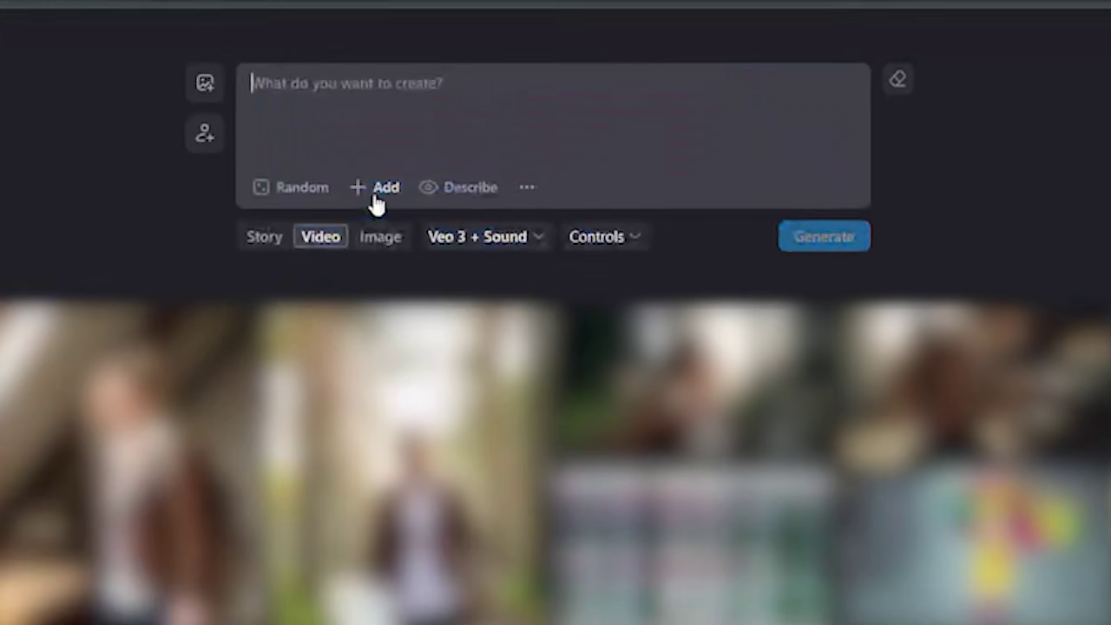
pyautogui.hotkey('ctrl', 'v')
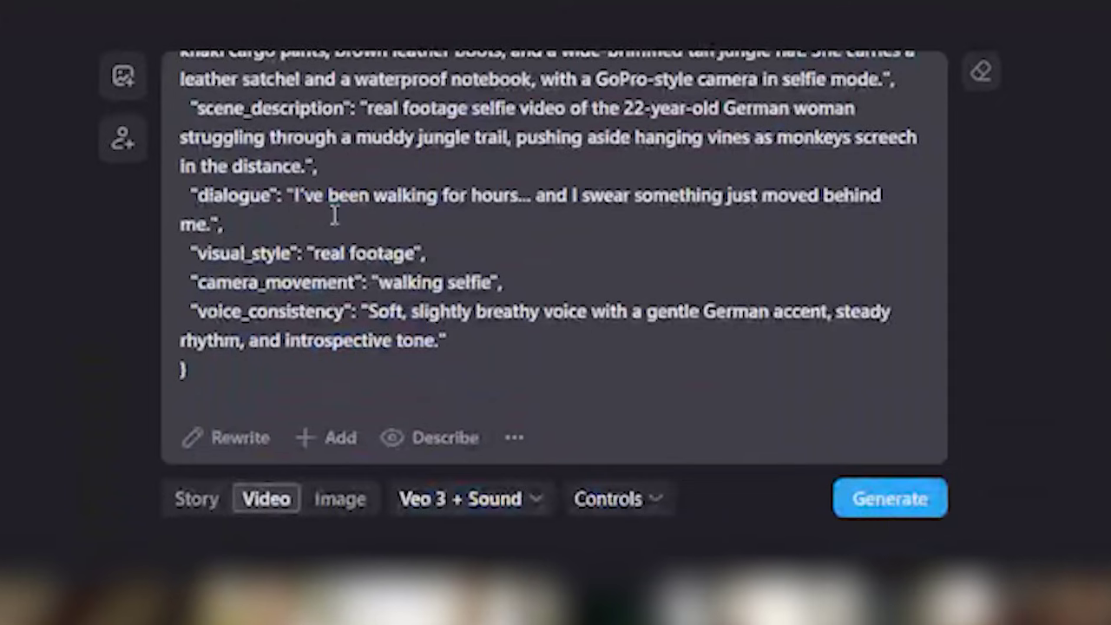
pyautogui.click(881, 512)
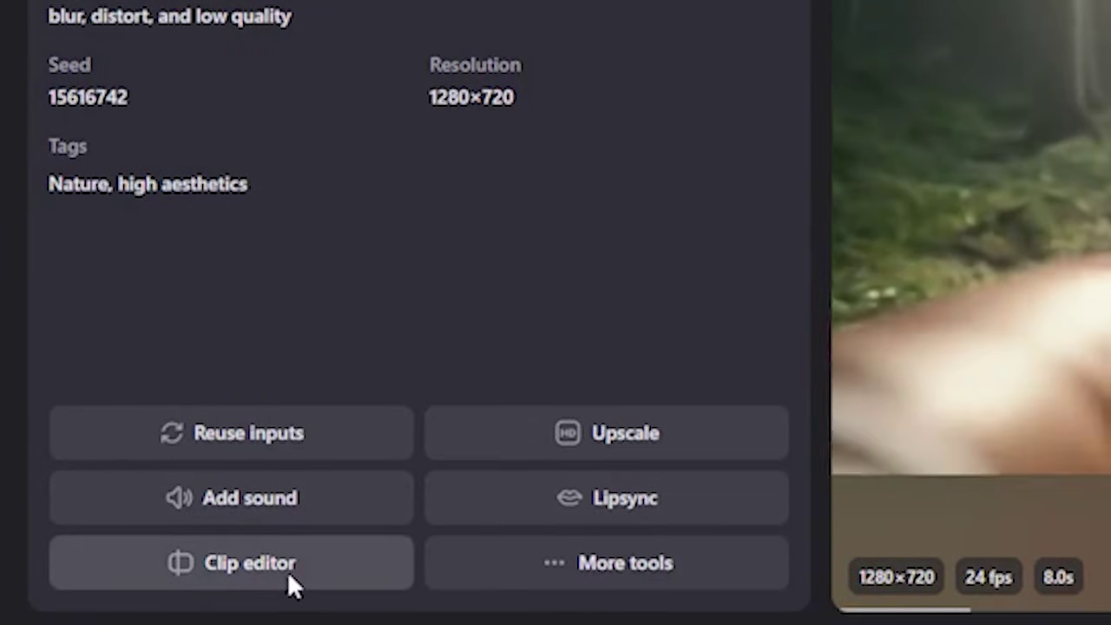
# Open Upscale for the 8-second 1280×720 carved-tree clip
pyautogui.click(623, 568)
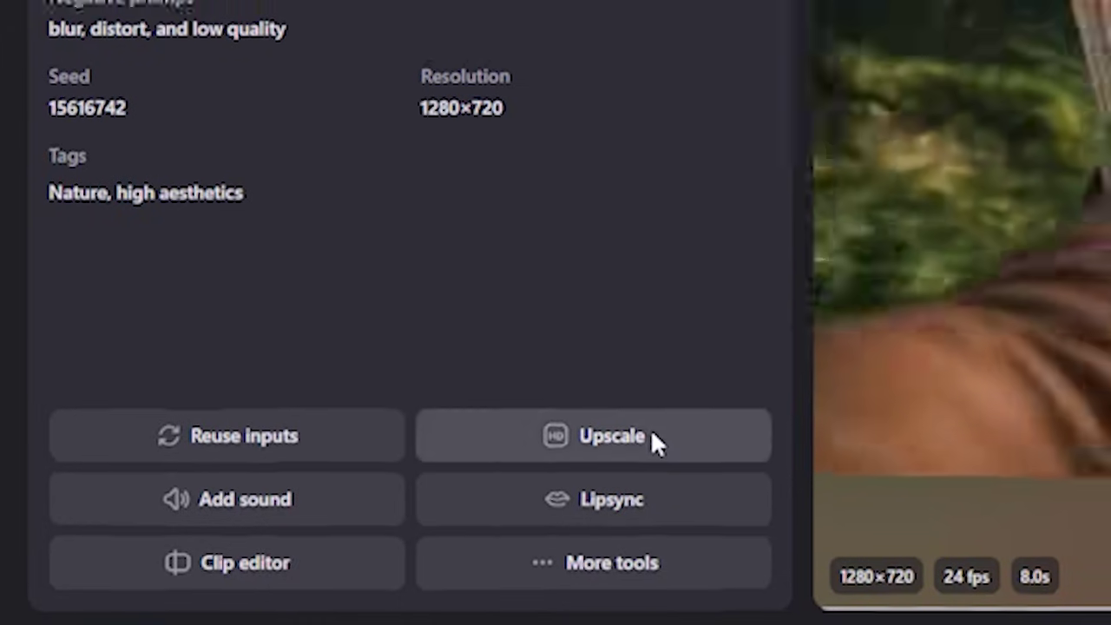
pyautogui.click(652, 434)
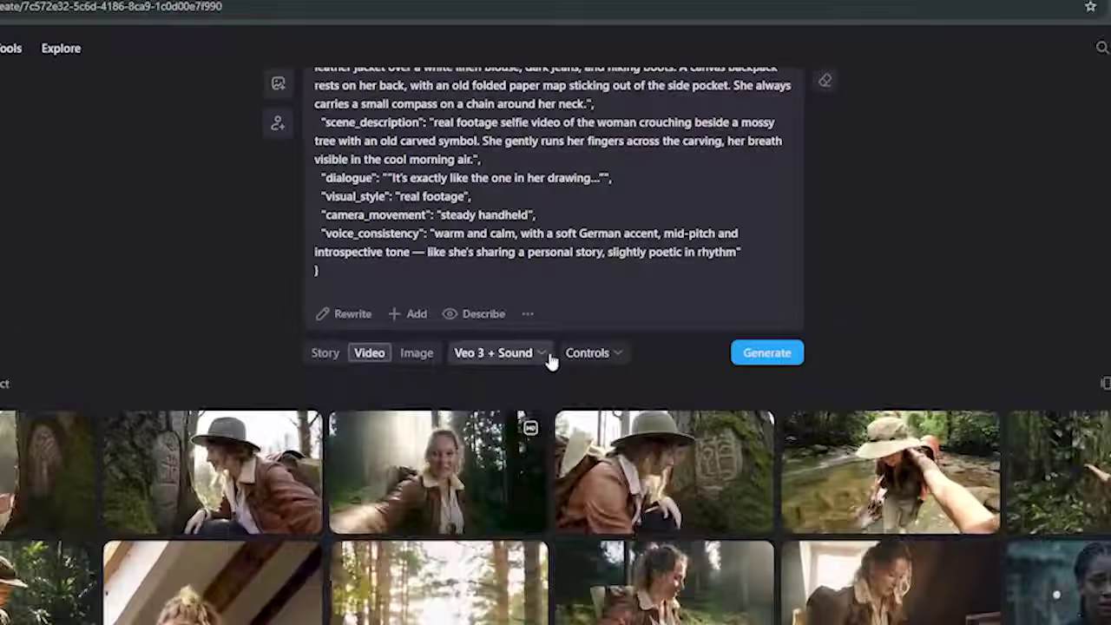
# Set the carved-tree selfie prompt's model to Seedance Pro
pyautogui.click(545, 354)
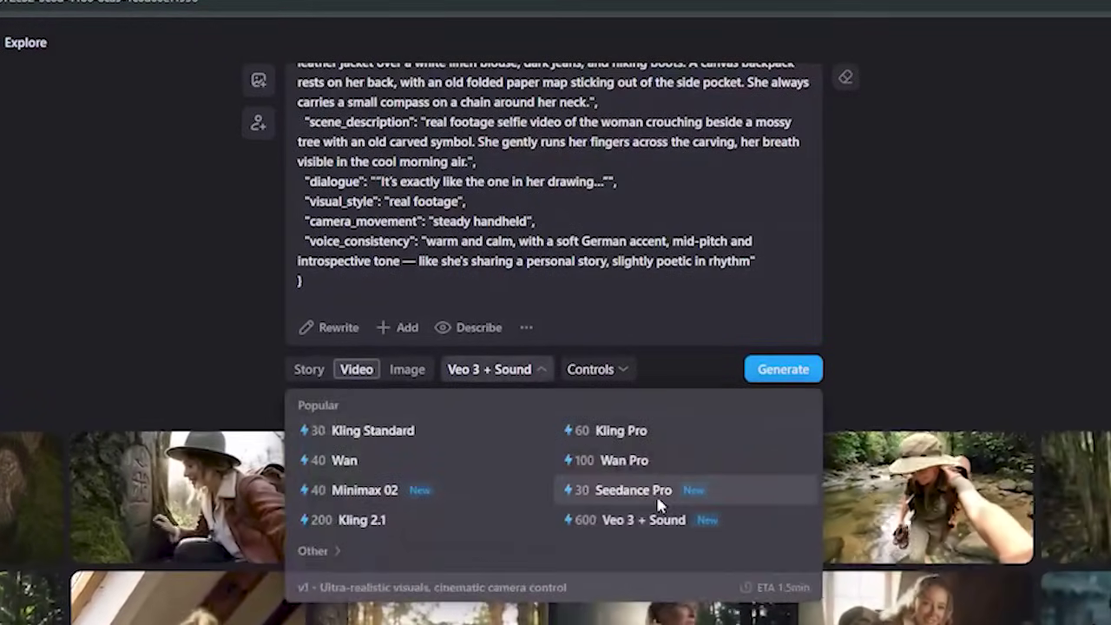
pyautogui.click(695, 491)
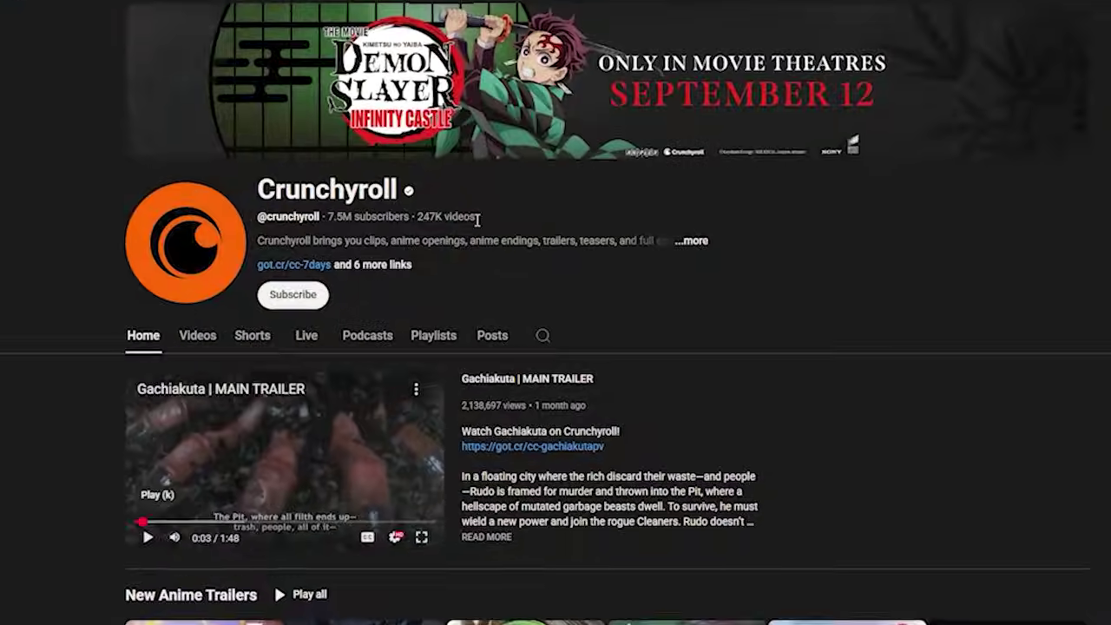
# Scroll to Crunchyroll's Channelytics cards to see the $394K–$1.1M estimated revenue
pyautogui.scroll(-5, 928, 234)
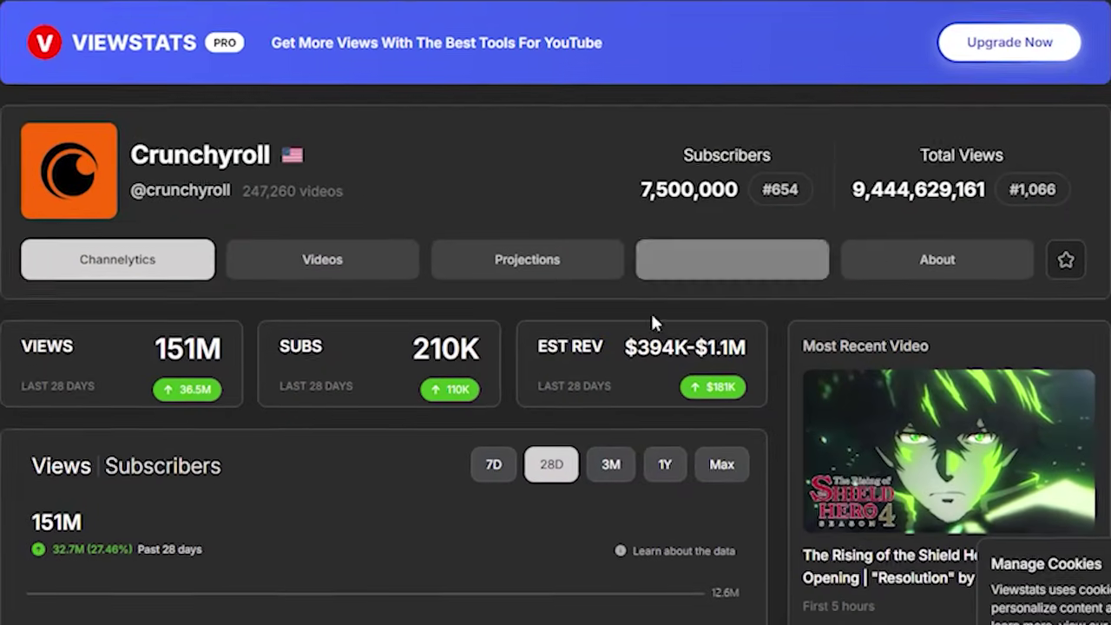
pyautogui.moveTo(629, 355)
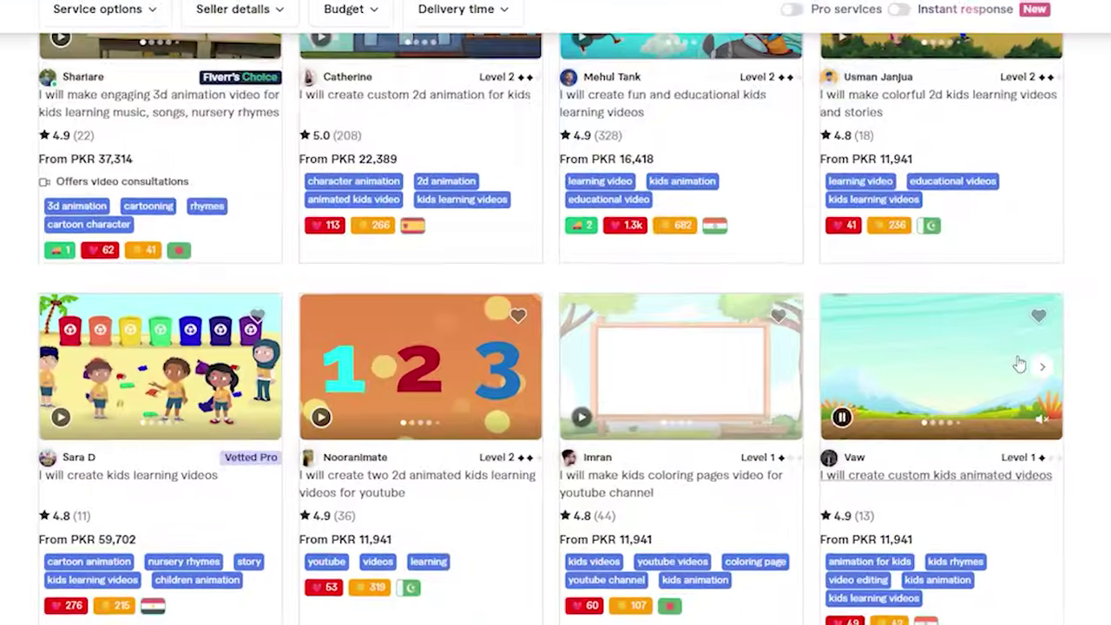
pyautogui.scroll(-5, 1020, 365)
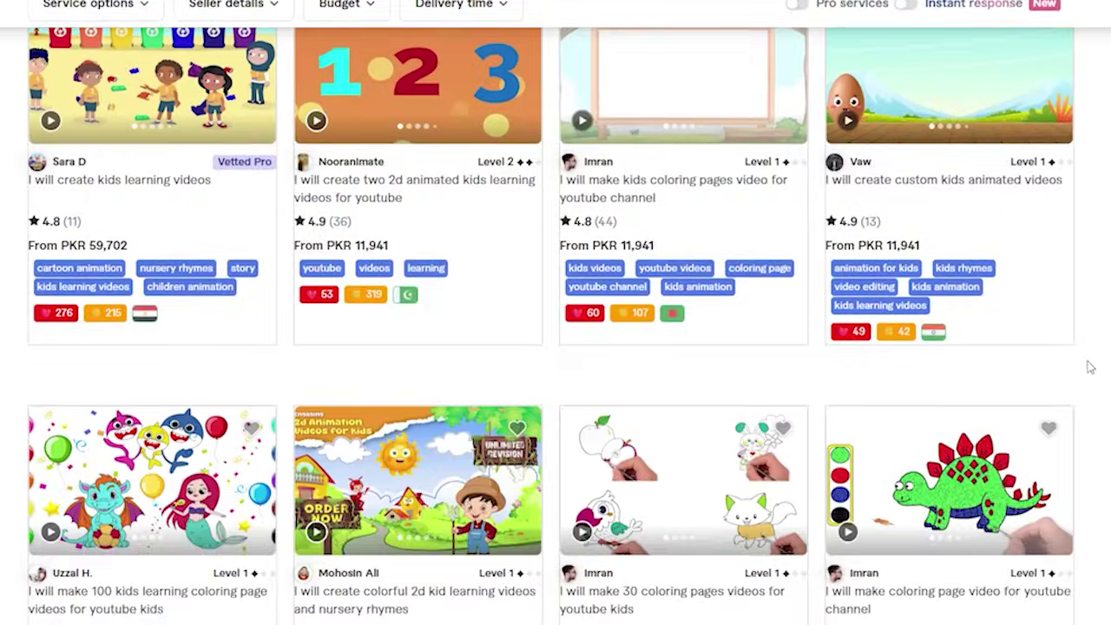
pyautogui.scroll(-3, 1090, 368)
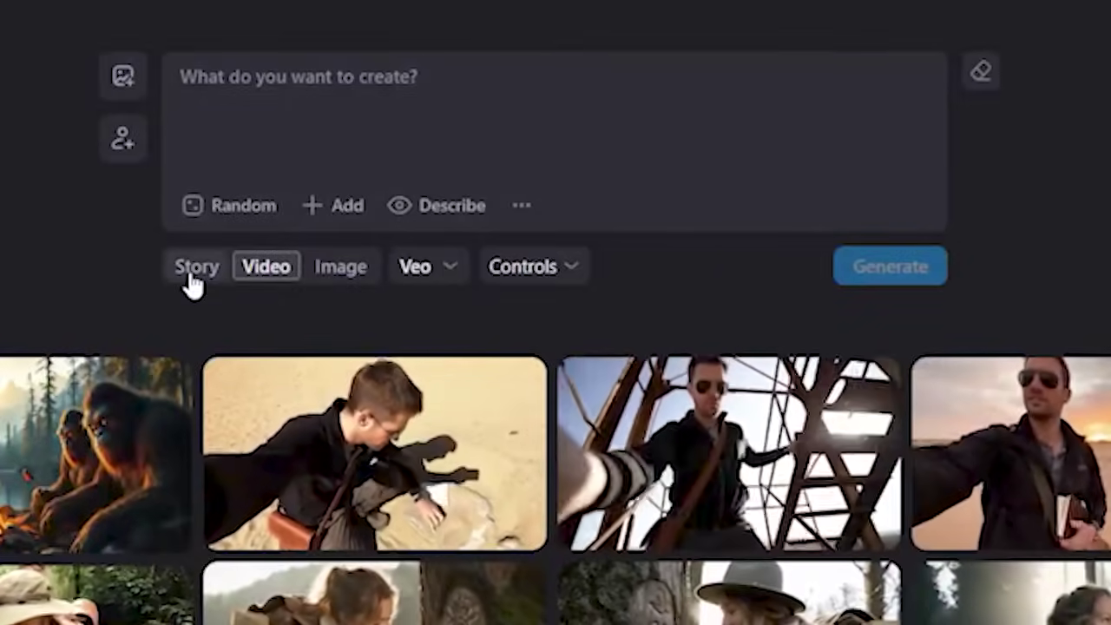
# Paste the alphabet-teaching prompt in Story mode and set the visual style to 3D animation
pyautogui.click(192, 285)
pyautogui.click(270, 67)
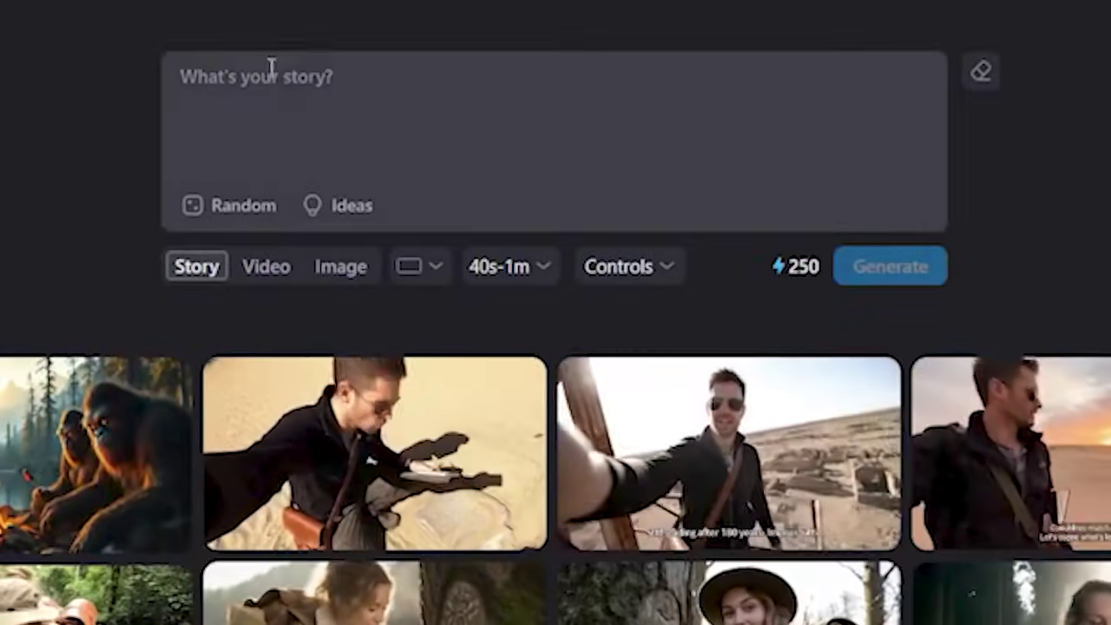
pyautogui.write('make a video to teach English alphabet for children from 5-7.')
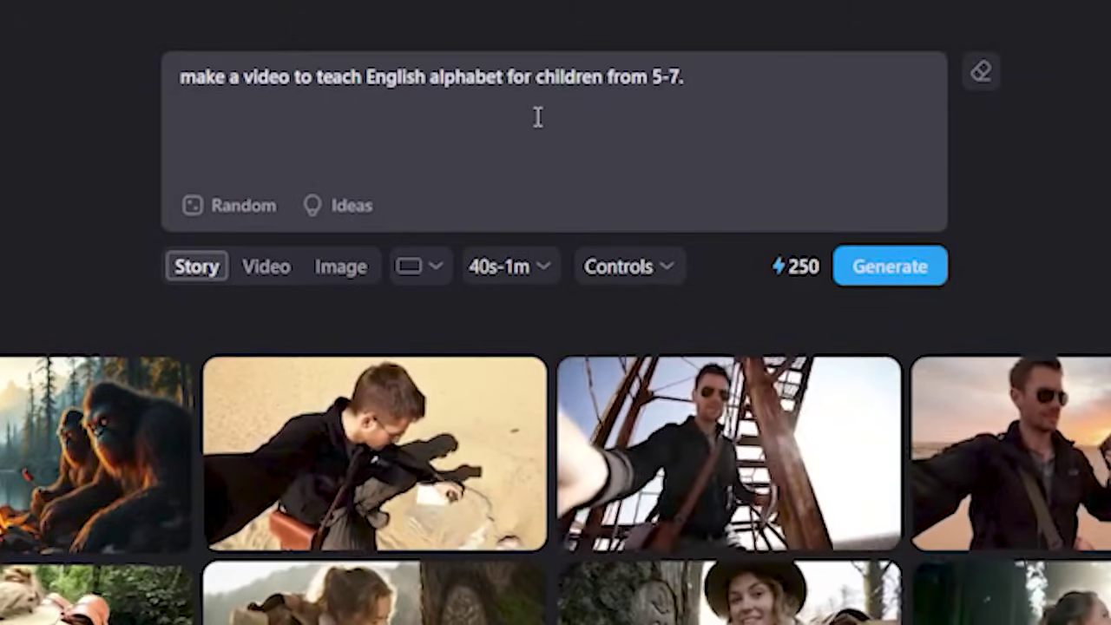
pyautogui.click(618, 266)
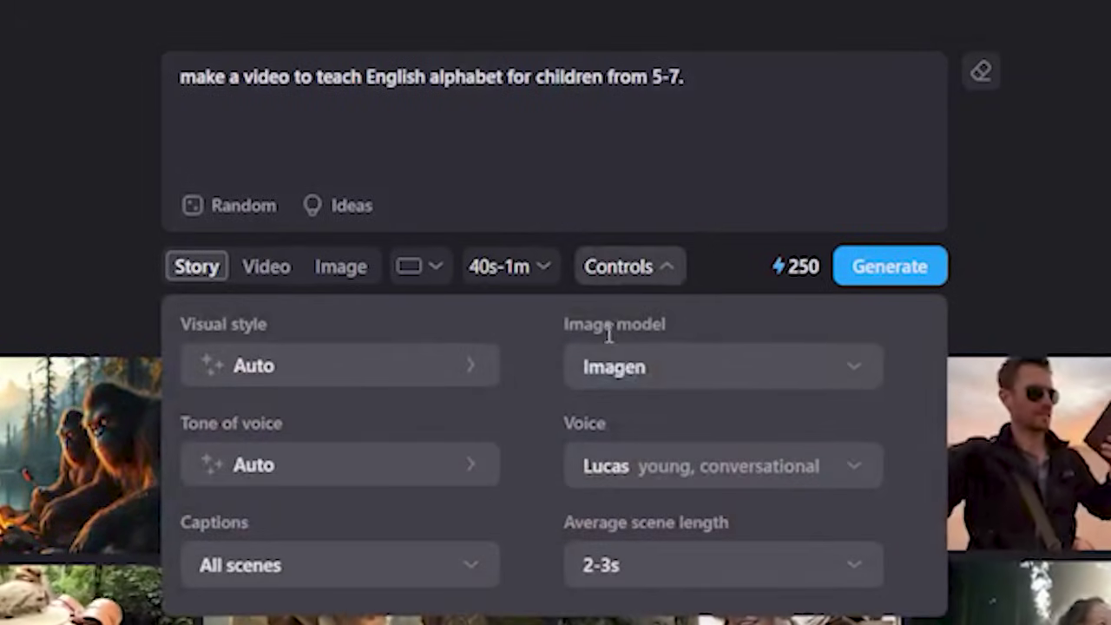
pyautogui.click(355, 375)
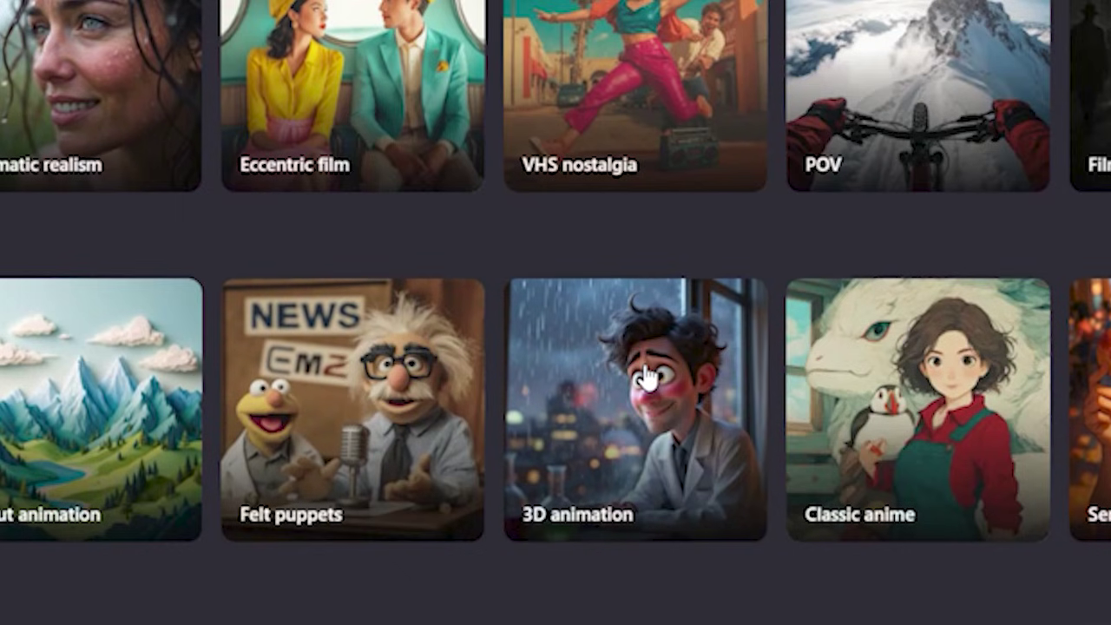
pyautogui.click(647, 378)
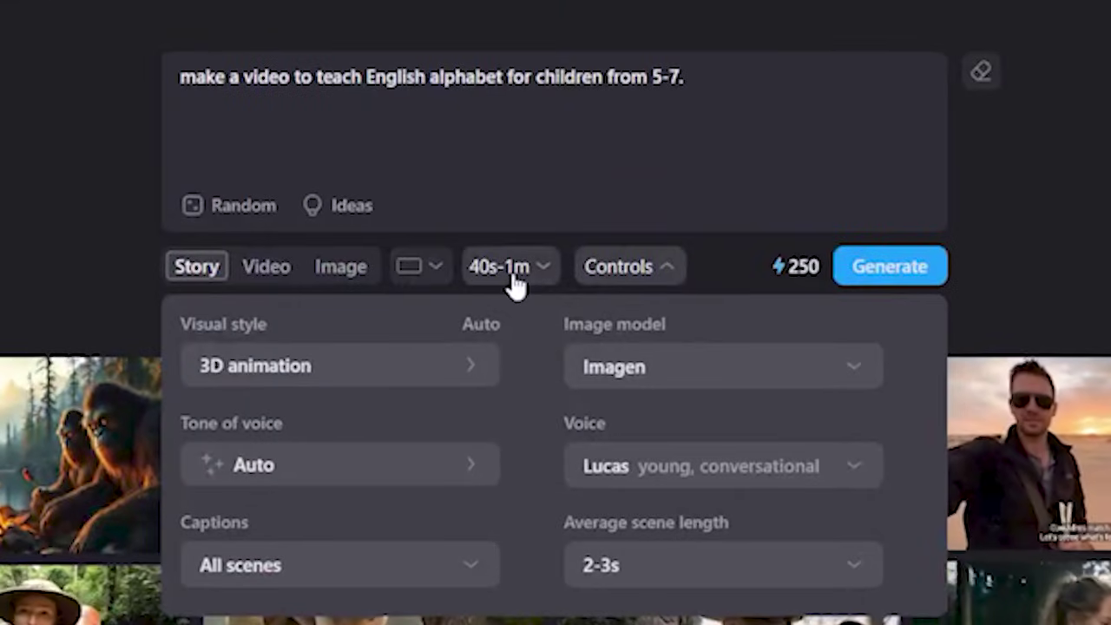
# Keep 16:9, 40s-1m length and the Lucas narrator, then generate the story video
pyautogui.click(427, 274)
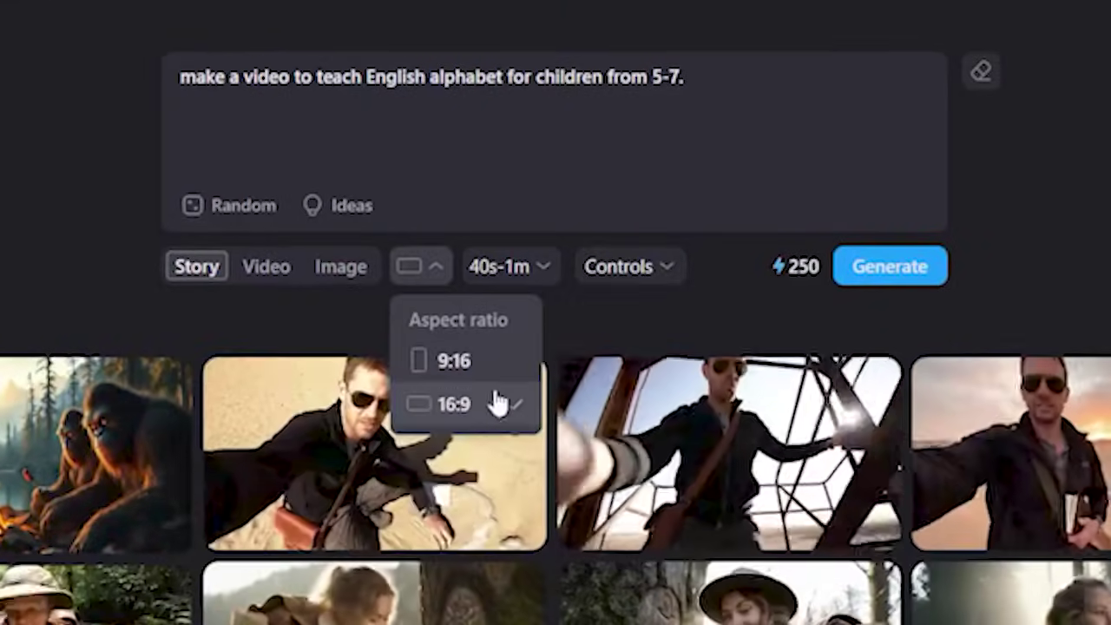
pyautogui.click(497, 413)
pyautogui.click(488, 257)
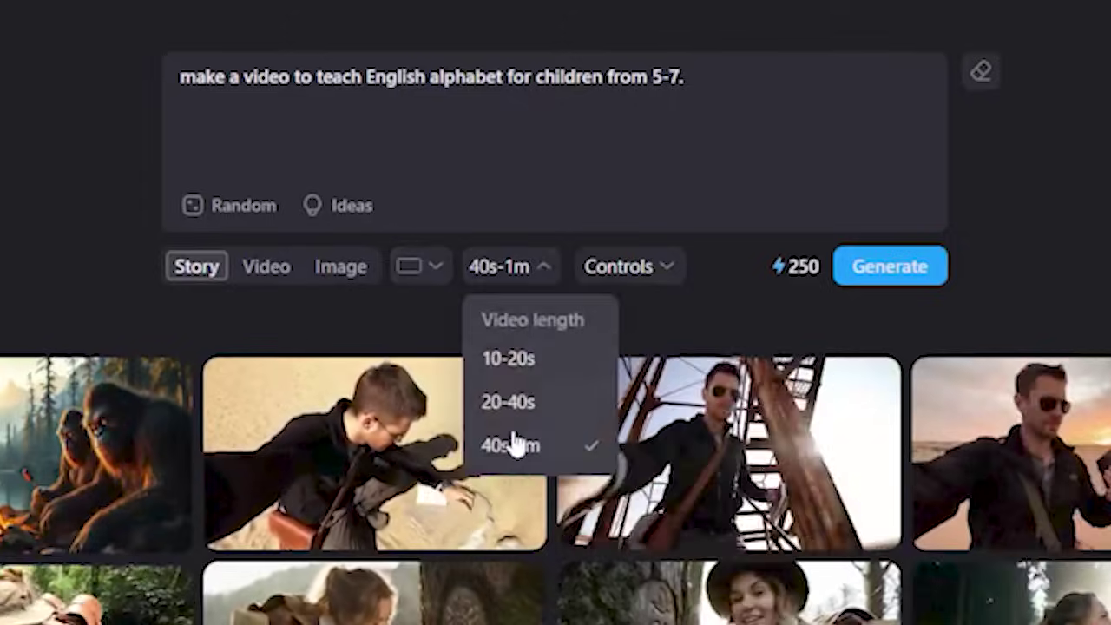
pyautogui.click(517, 450)
pyautogui.click(647, 269)
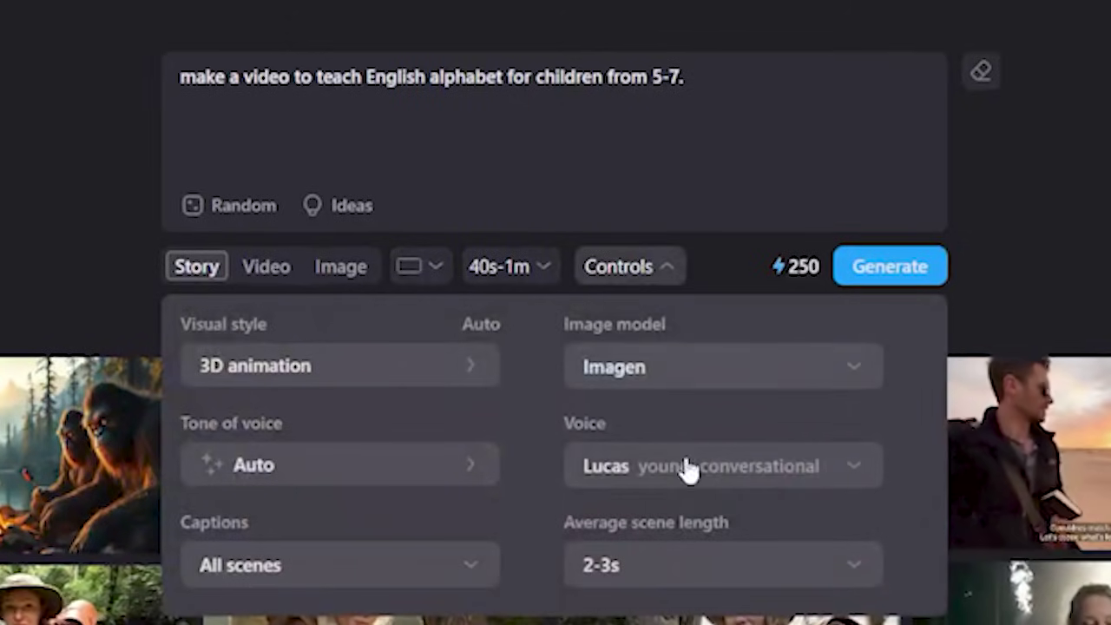
pyautogui.click(753, 471)
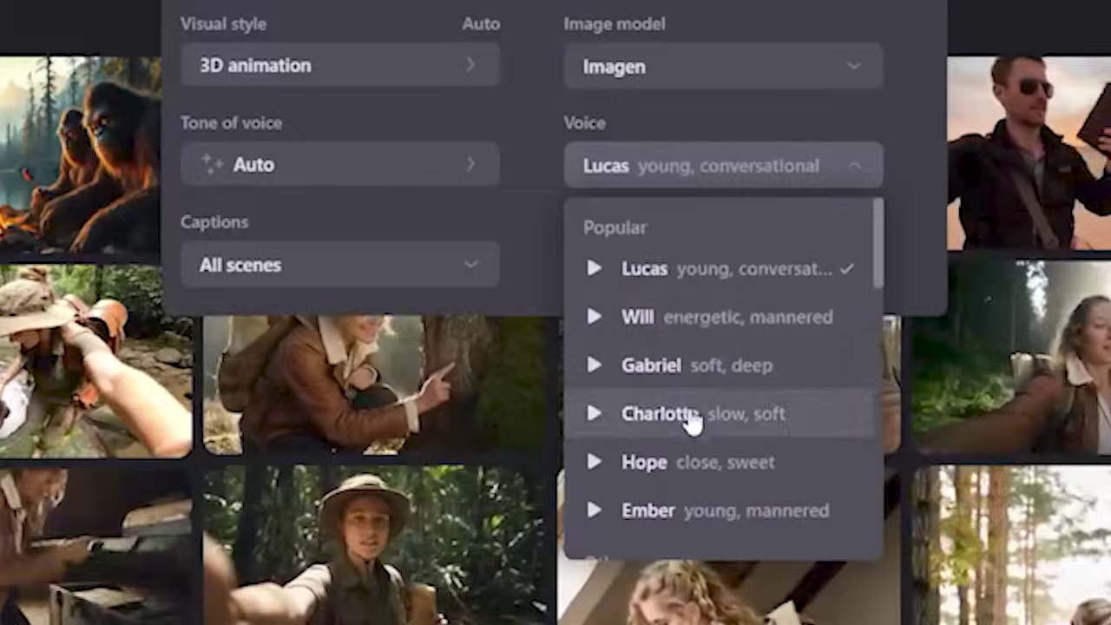
pyautogui.click(699, 276)
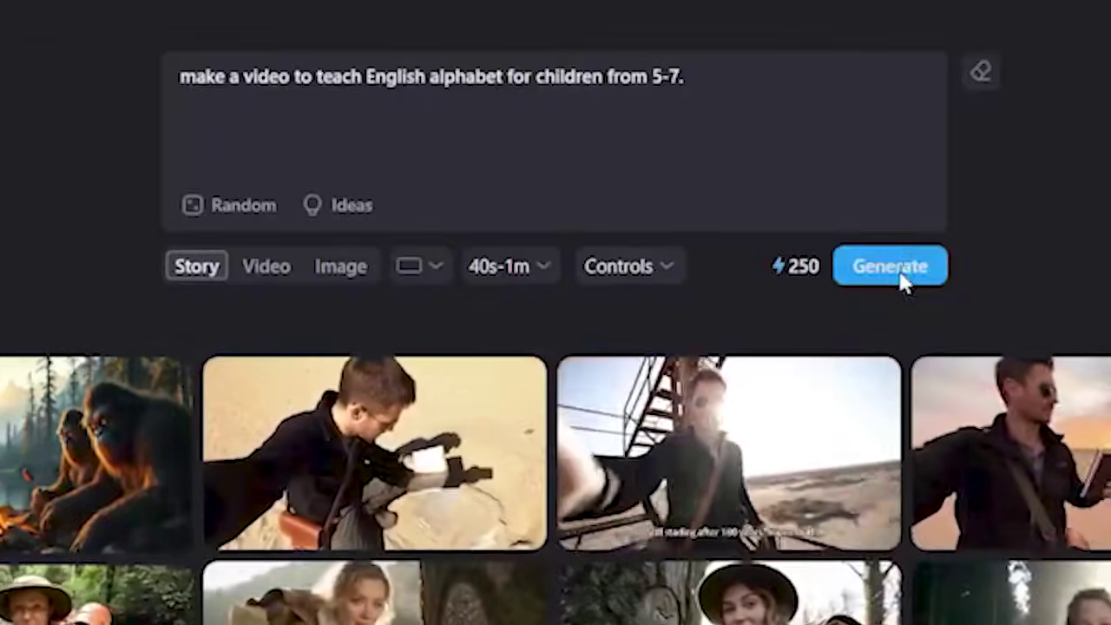
pyautogui.click(894, 269)
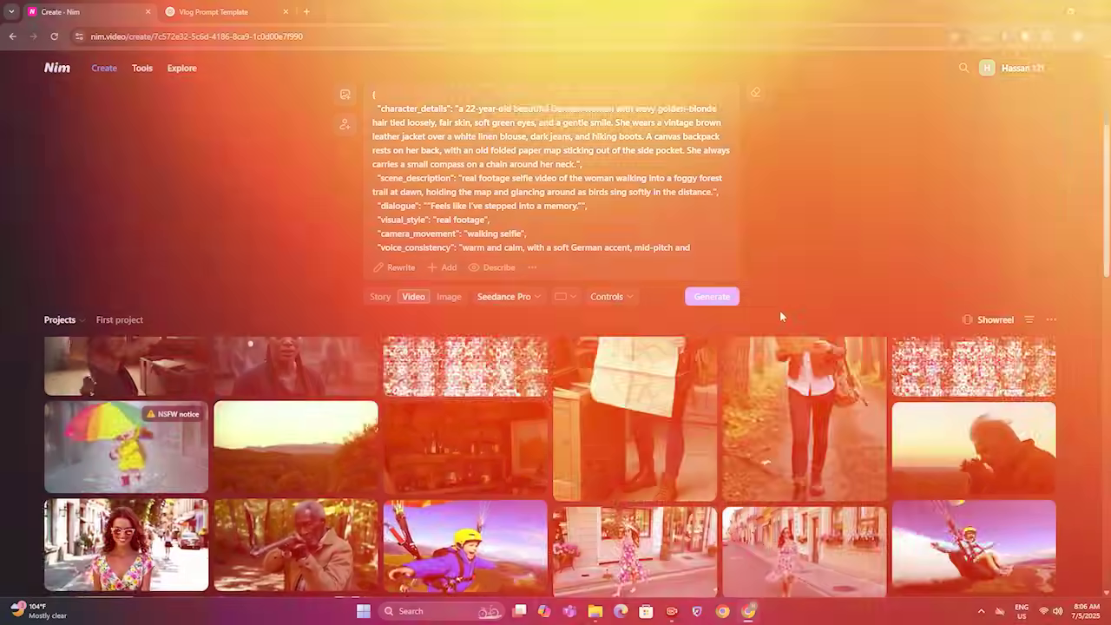
# Scroll the create page down to the foggy-forest selfie prompt set for Seedance Pro
pyautogui.scroll(-5, 786, 315)
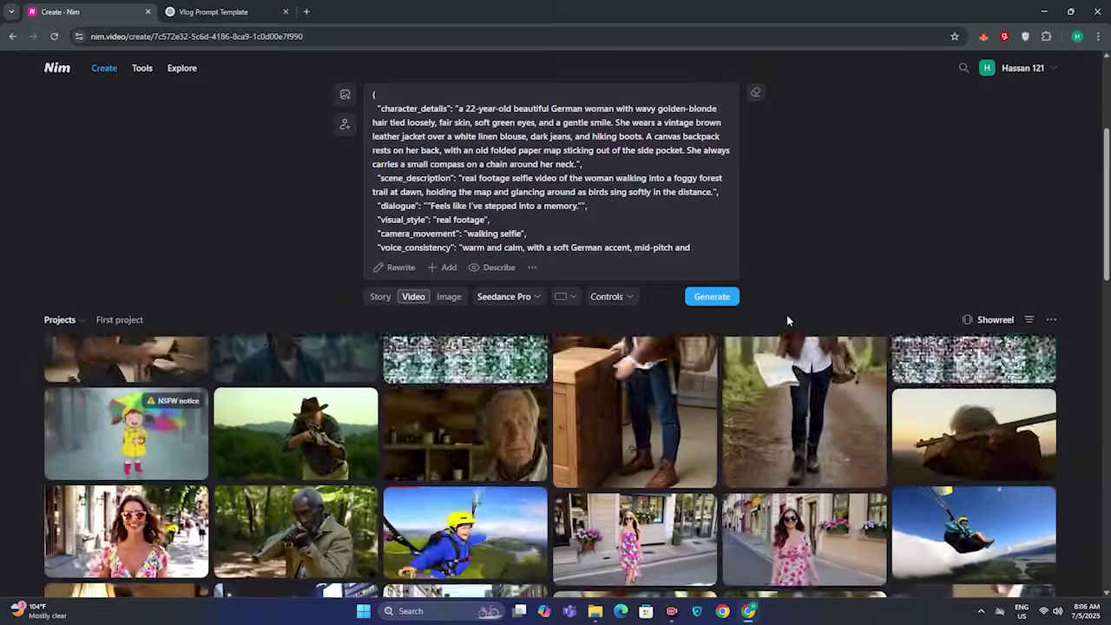